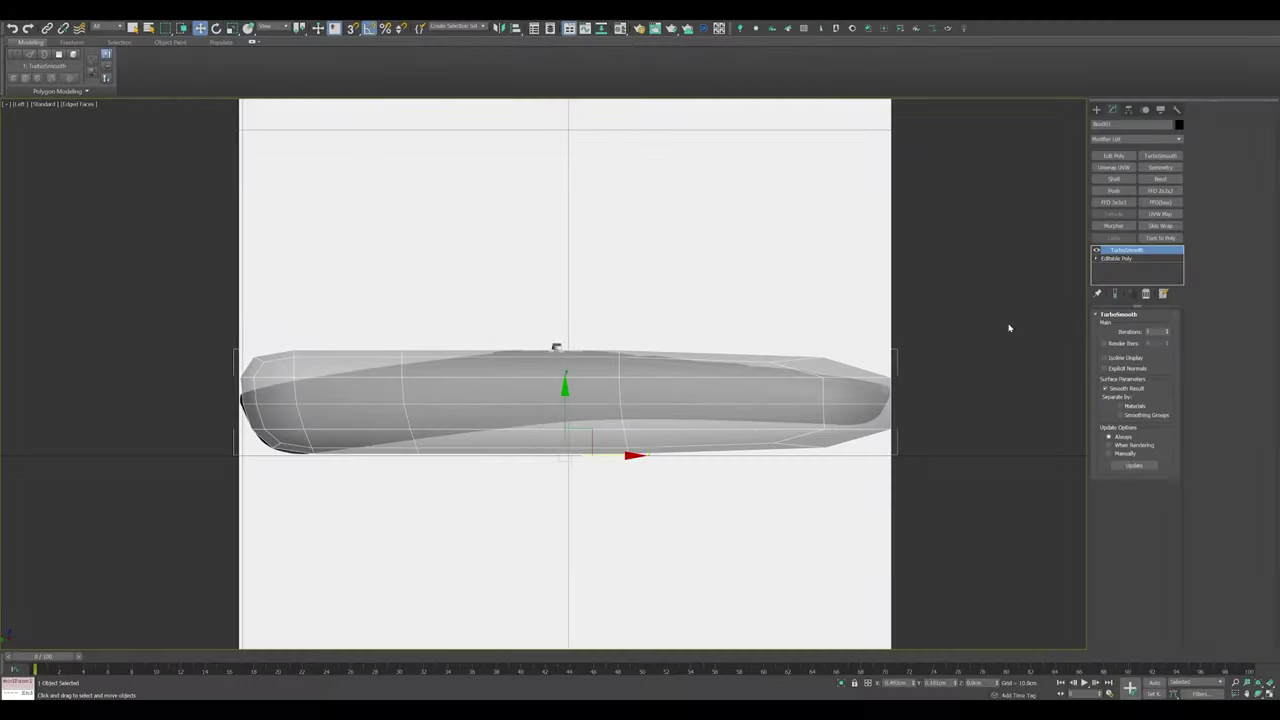
Back in the body's Editable Poly, move the left-end profile vertices toward the reference curve.
{"action": "left_click", "coordinate": [1122, 259]}
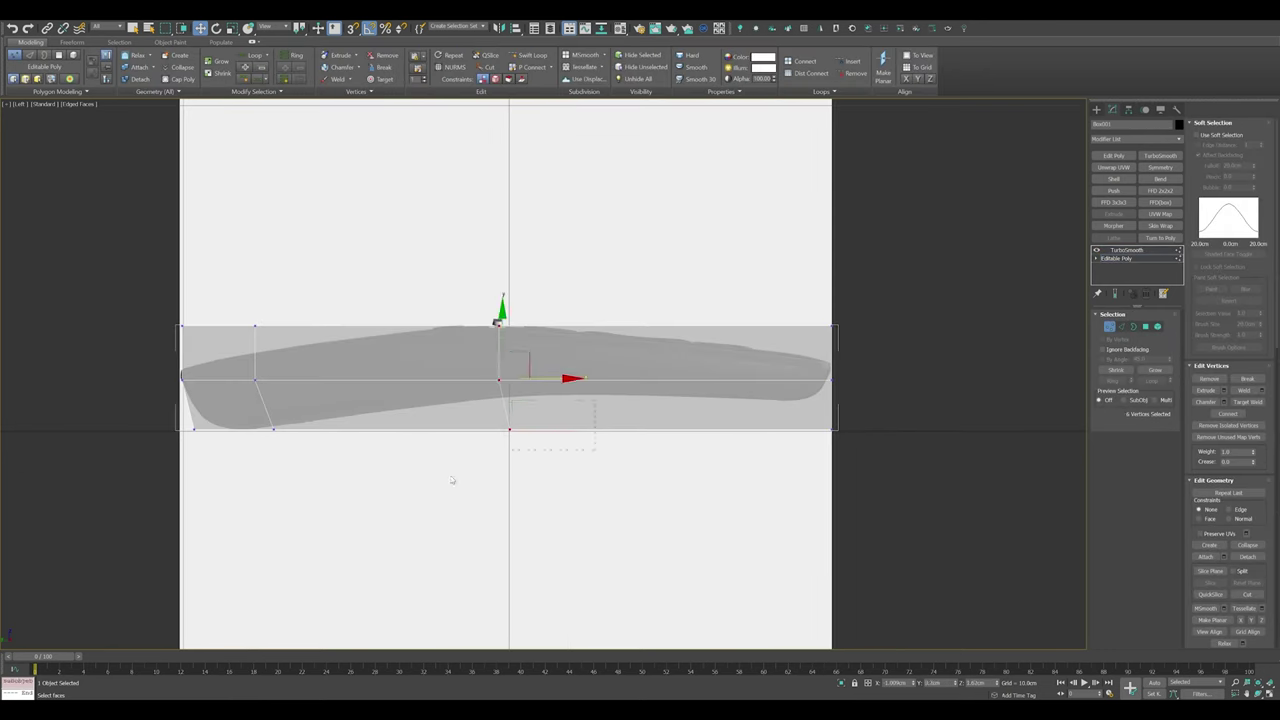
{"action": "scroll", "coordinate": [530, 370], "scroll_direction": "up", "scroll_amount": 2}
{"action": "scroll", "coordinate": [530, 370], "scroll_direction": "down", "scroll_amount": 2}
{"action": "scroll", "coordinate": [471, 406], "scroll_direction": "up", "scroll_amount": 3}
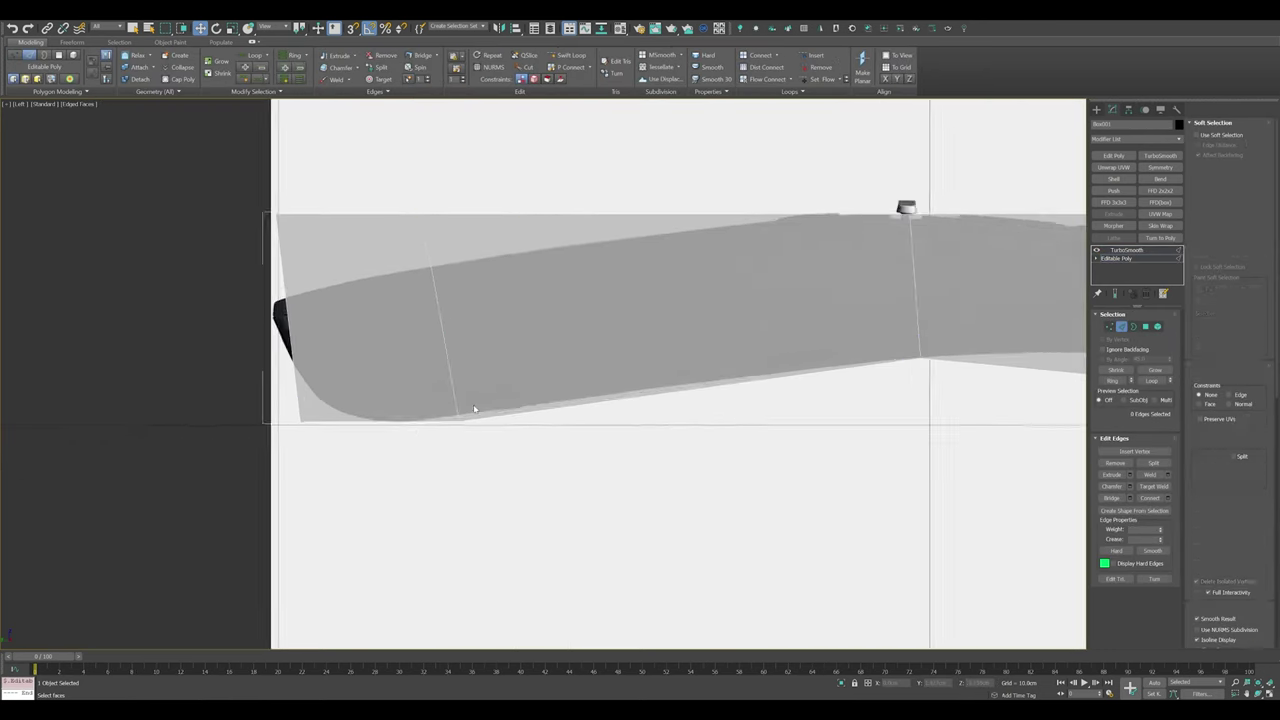
{"action": "scroll", "coordinate": [471, 406], "scroll_direction": "down", "scroll_amount": 3}
{"action": "scroll", "coordinate": [604, 436], "scroll_direction": "up", "scroll_amount": 2}
{"action": "left_click", "coordinate": [622, 432]}
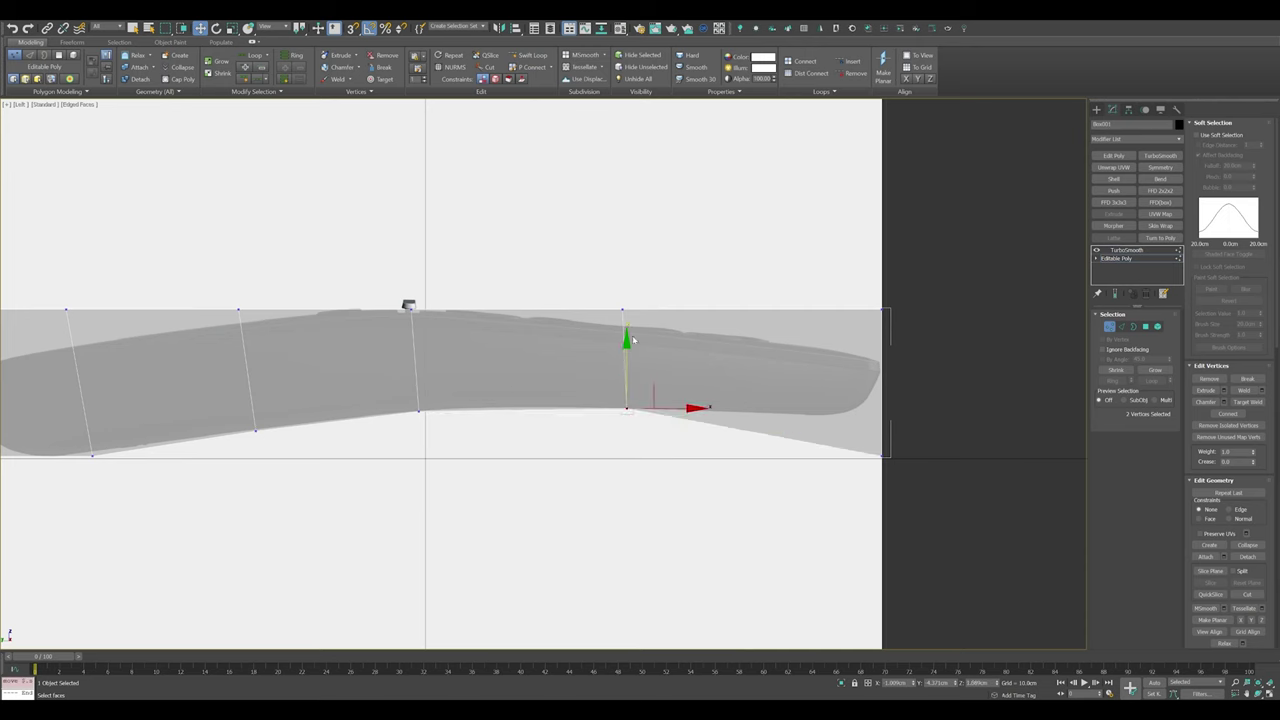
{"action": "scroll", "coordinate": [432, 412], "scroll_direction": "down", "scroll_amount": 2}
{"action": "scroll", "coordinate": [500, 340], "scroll_direction": "up", "scroll_amount": 2}
{"action": "left_click", "coordinate": [512, 309], "text": "ctrl"}
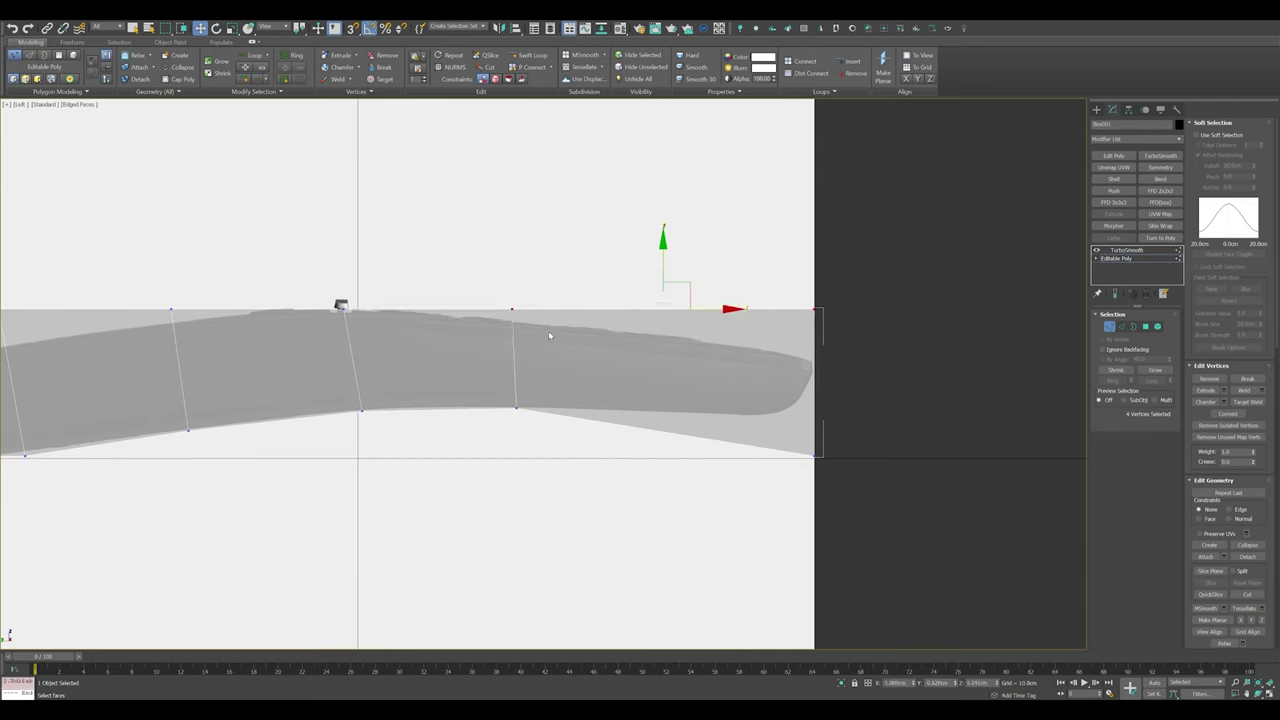
{"action": "scroll", "coordinate": [648, 287], "scroll_direction": "up", "scroll_amount": 2}
{"action": "scroll", "coordinate": [500, 300], "scroll_direction": "down", "scroll_amount": 2}
{"action": "middle_click_drag", "start_coordinate": [100, 330], "coordinate": [307, 338]}
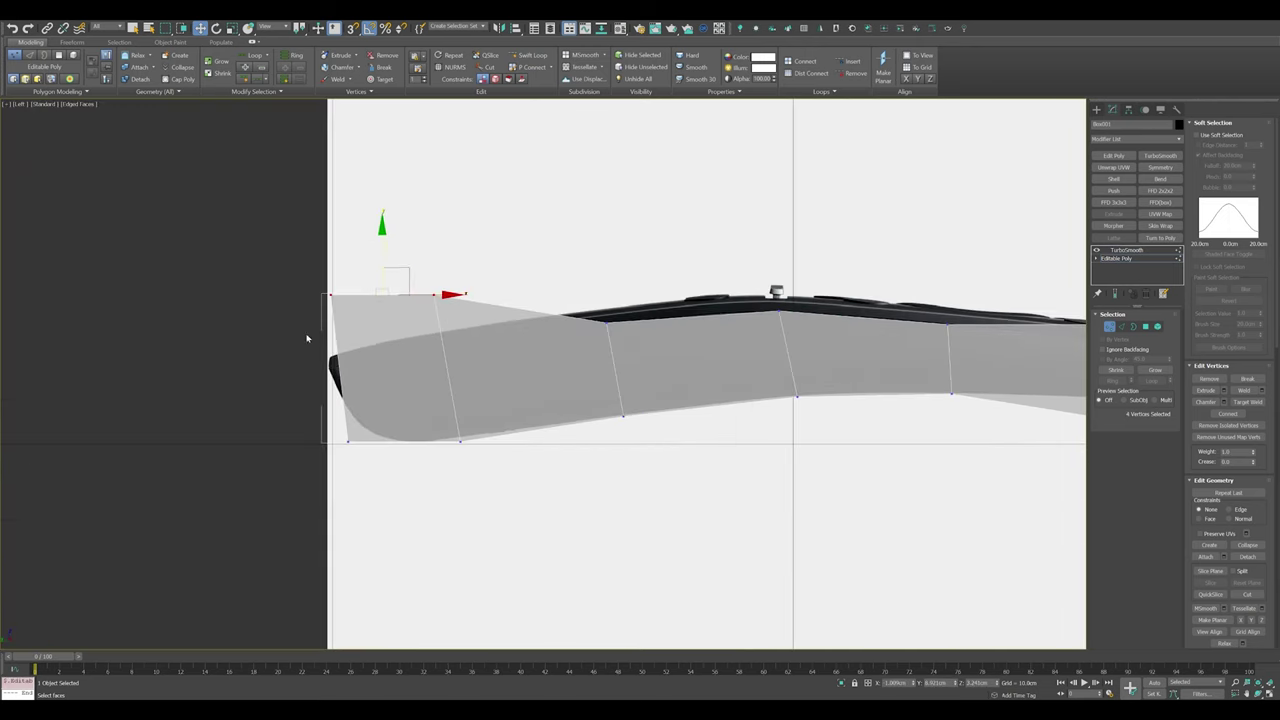
{"action": "scroll", "coordinate": [459, 326], "scroll_direction": "up", "scroll_amount": 2}
{"action": "key", "text": "ctrl+z"}
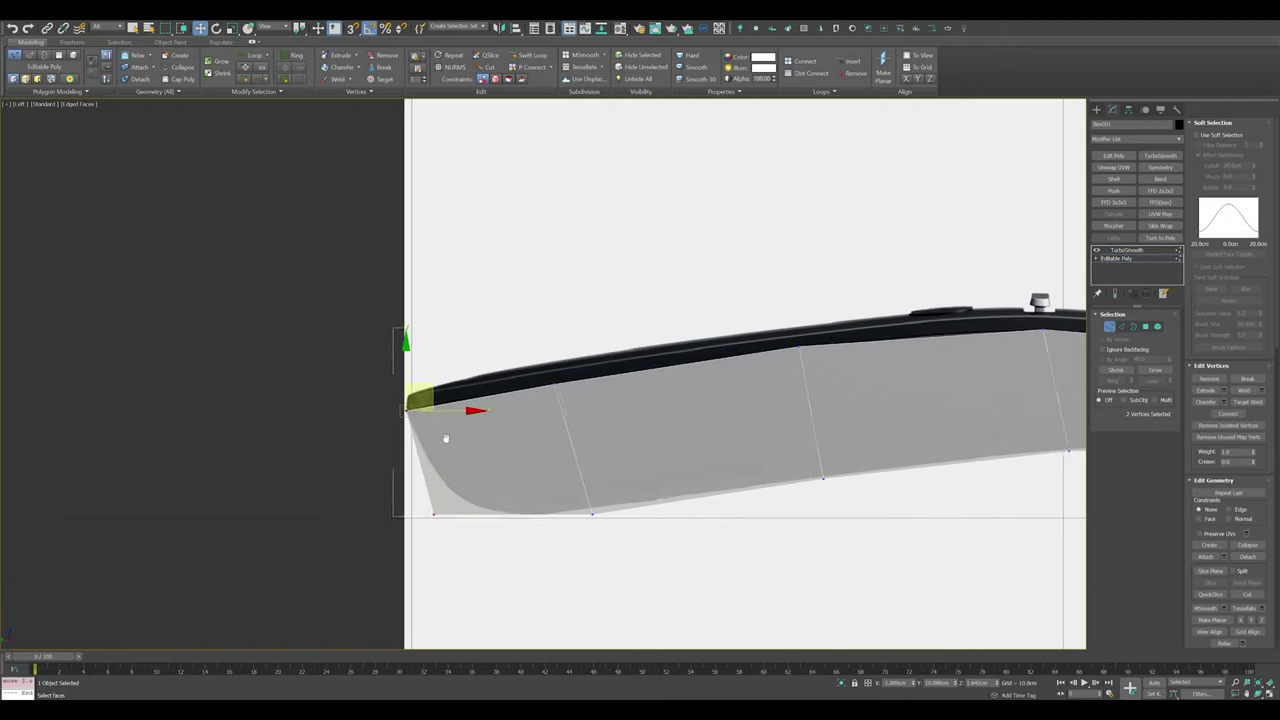
Adjust the bottom- and top-edge vertices to follow the curved reference outline.
{"action": "middle_click_drag", "start_coordinate": [507, 468], "coordinate": [445, 470]}
{"action": "left_click", "coordinate": [523, 495]}
{"action": "scroll", "coordinate": [396, 488], "scroll_direction": "down", "scroll_amount": 3}
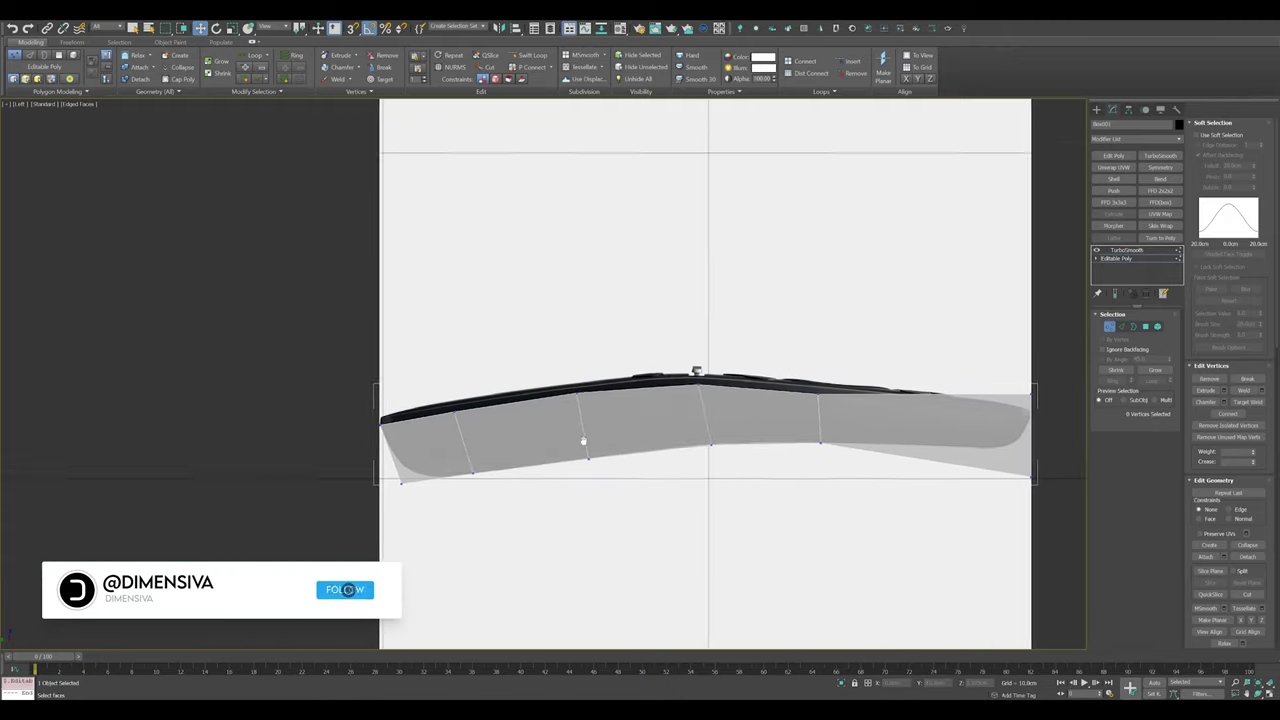
{"action": "middle_click_drag", "start_coordinate": [600, 400], "coordinate": [300, 400]}
{"action": "scroll", "coordinate": [760, 394], "scroll_direction": "down", "scroll_amount": 1}
{"action": "scroll", "coordinate": [407, 330], "scroll_direction": "up", "scroll_amount": 3}
{"action": "left_click", "coordinate": [406, 355]}
{"action": "middle_click_drag", "start_coordinate": [407, 315], "coordinate": [812, 345]}
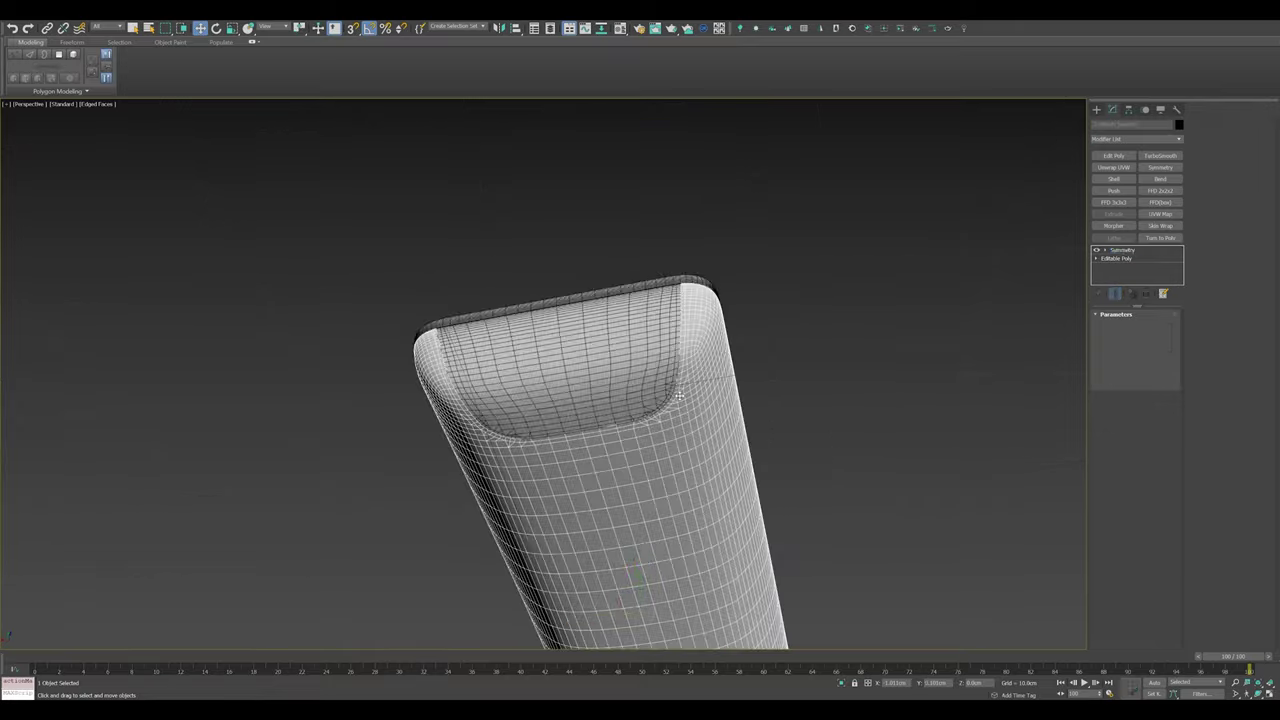
Add a Shell modifier to the outline spline around the remote's top end.
{"action": "right_click", "coordinate": [690, 348]}
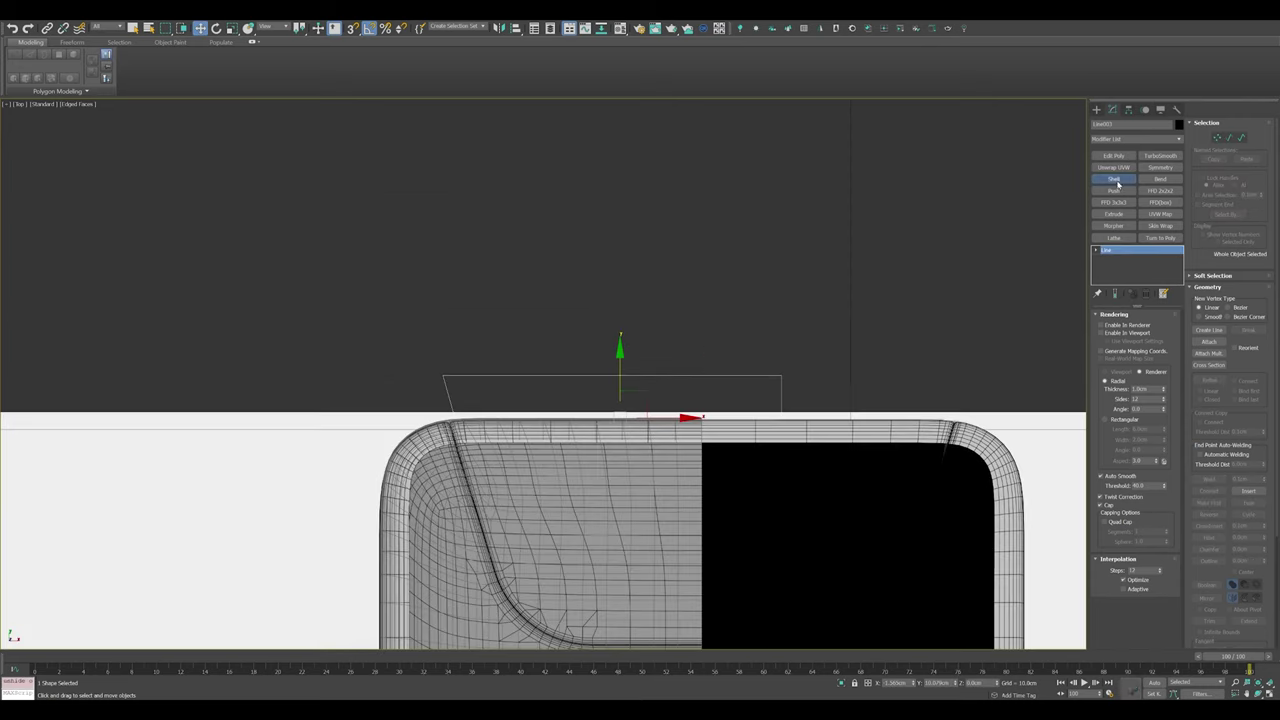
{"action": "left_click", "coordinate": [1114, 179]}
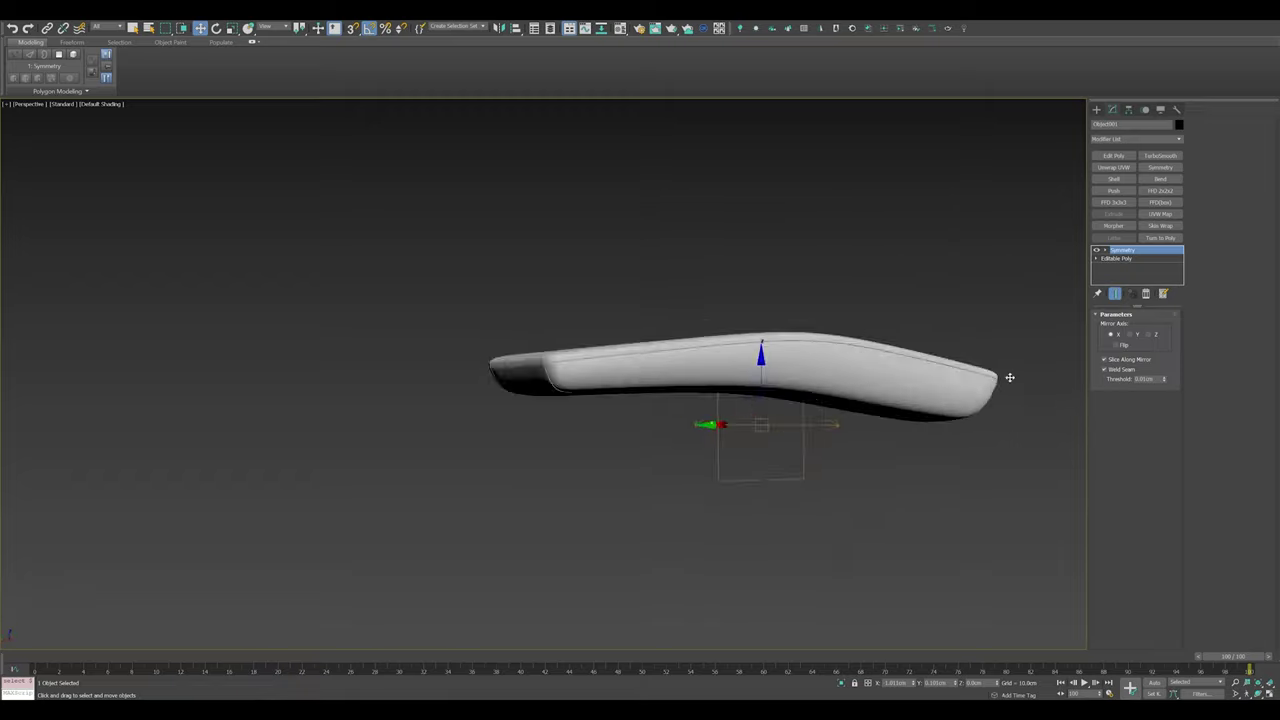
Switch the viewport to wireframe and move a cylinder onto the 123 button.
{"action": "scroll", "coordinate": [580, 250], "scroll_direction": "up", "scroll_amount": 4}
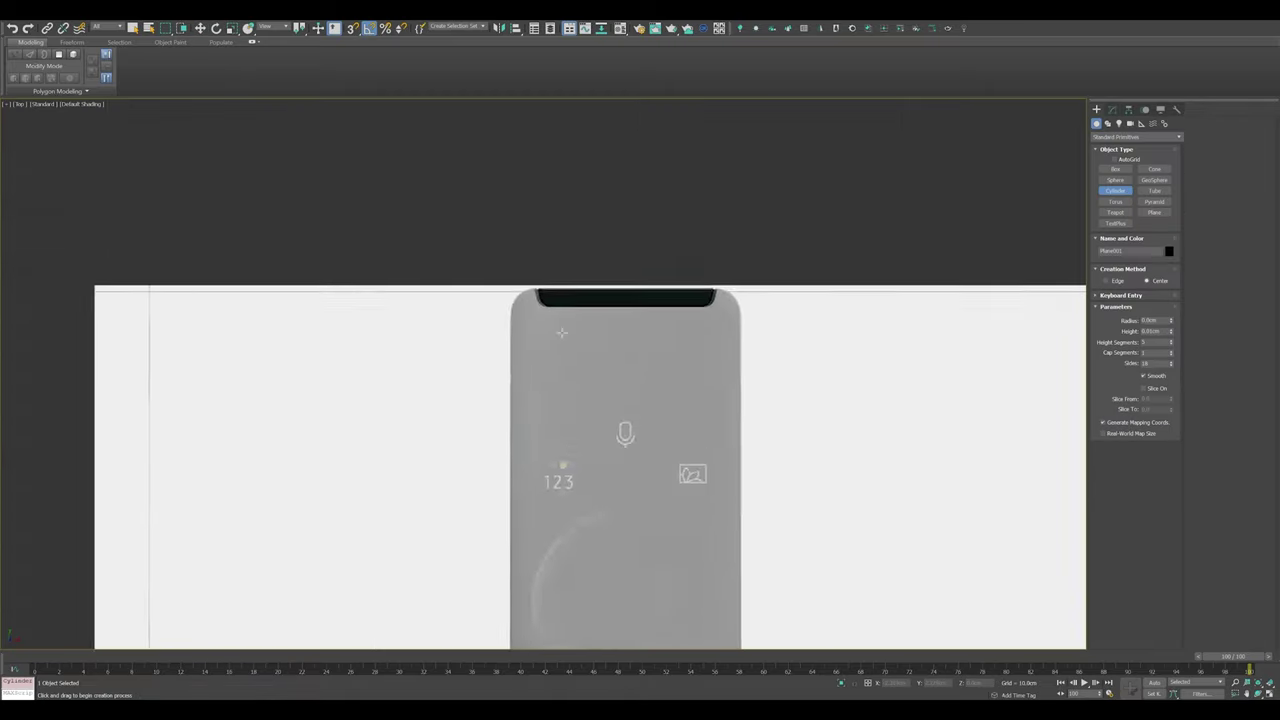
{"action": "scroll", "coordinate": [580, 250], "scroll_direction": "up", "scroll_amount": 5}
{"action": "scroll", "coordinate": [640, 227], "scroll_direction": "up", "scroll_amount": 4}
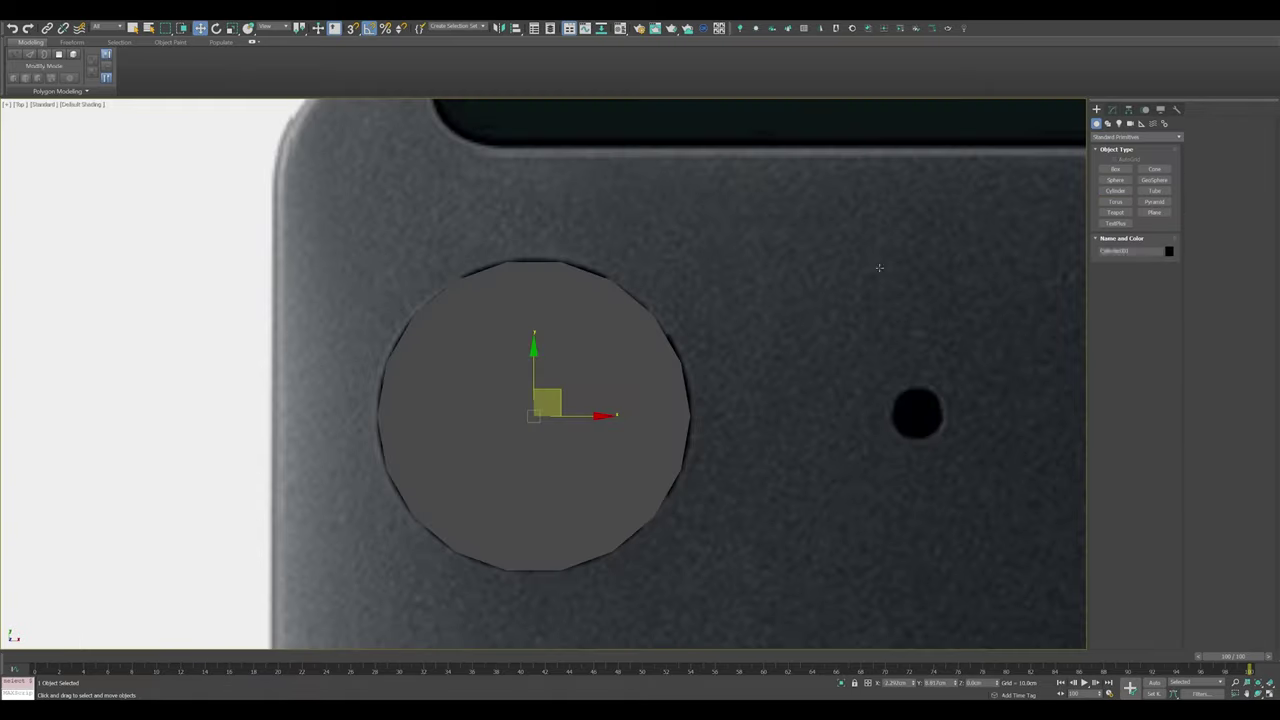
{"action": "scroll", "coordinate": [559, 403], "scroll_direction": "down", "scroll_amount": 2}
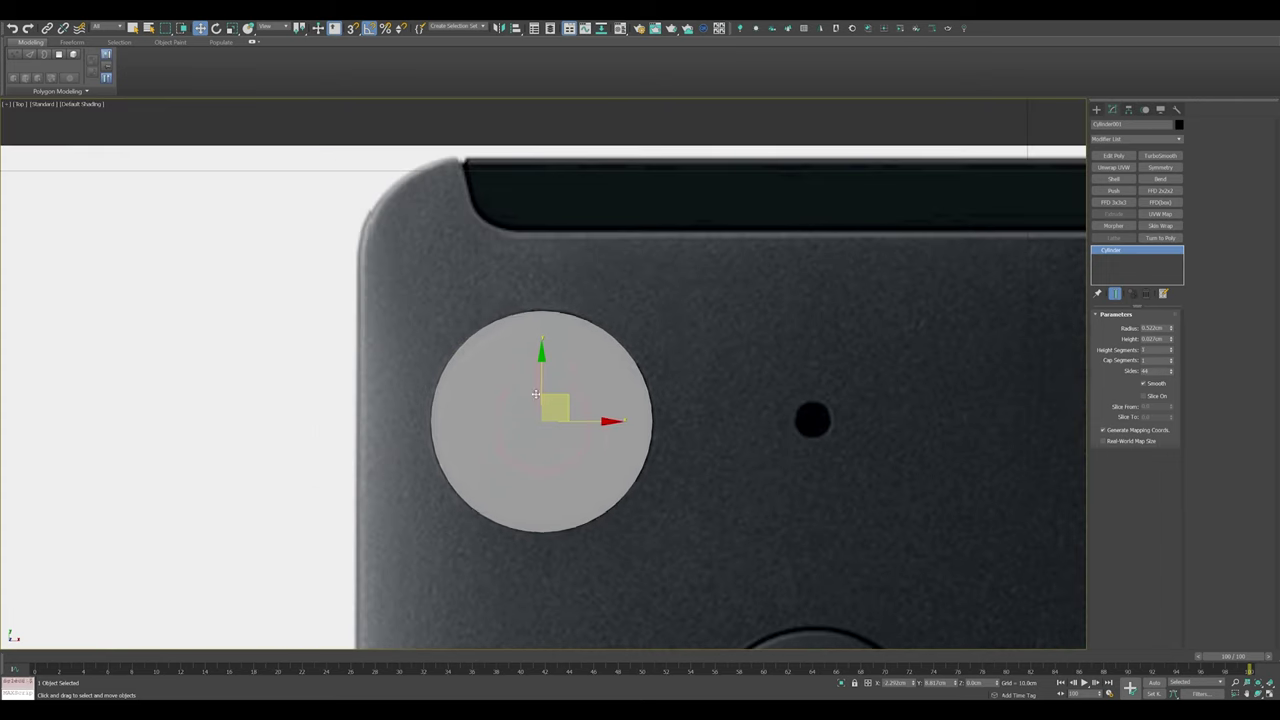
{"action": "scroll", "coordinate": [559, 403], "scroll_direction": "down", "scroll_amount": 2}
{"action": "scroll", "coordinate": [533, 323], "scroll_direction": "down", "scroll_amount": 3}
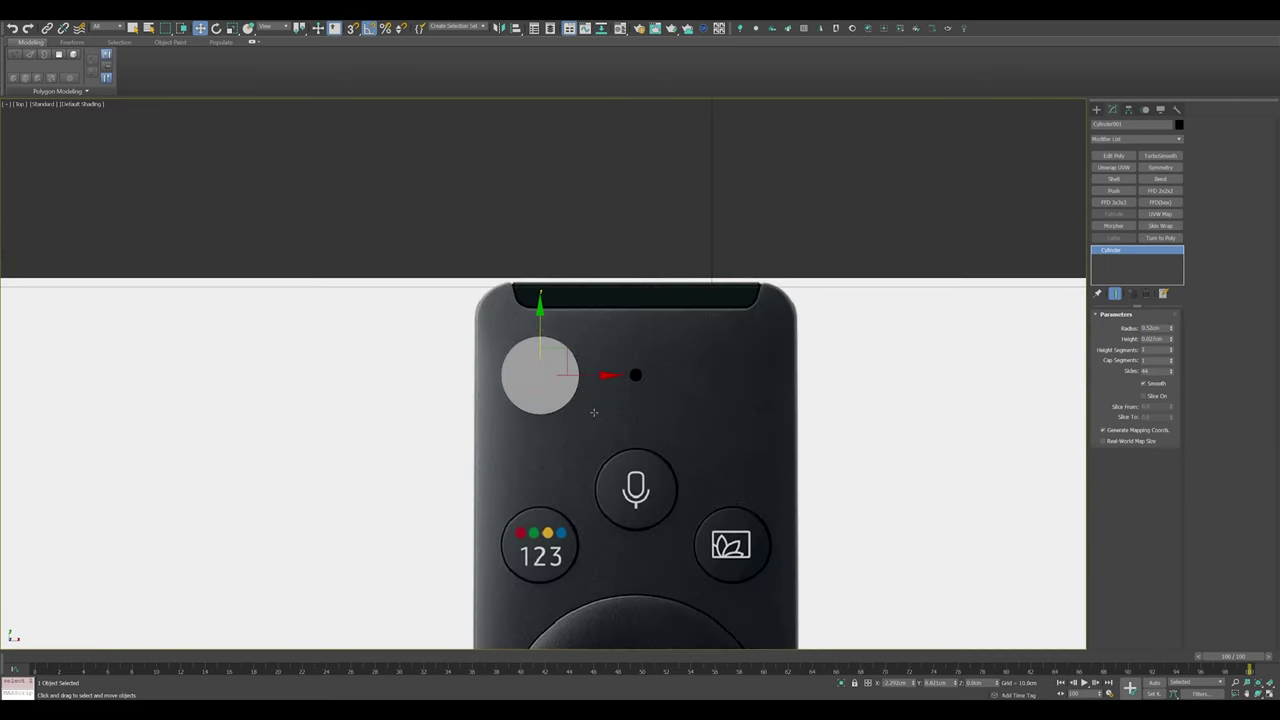
{"action": "scroll", "coordinate": [613, 341], "scroll_direction": "up", "scroll_amount": 3}
{"action": "key", "text": "F3"}
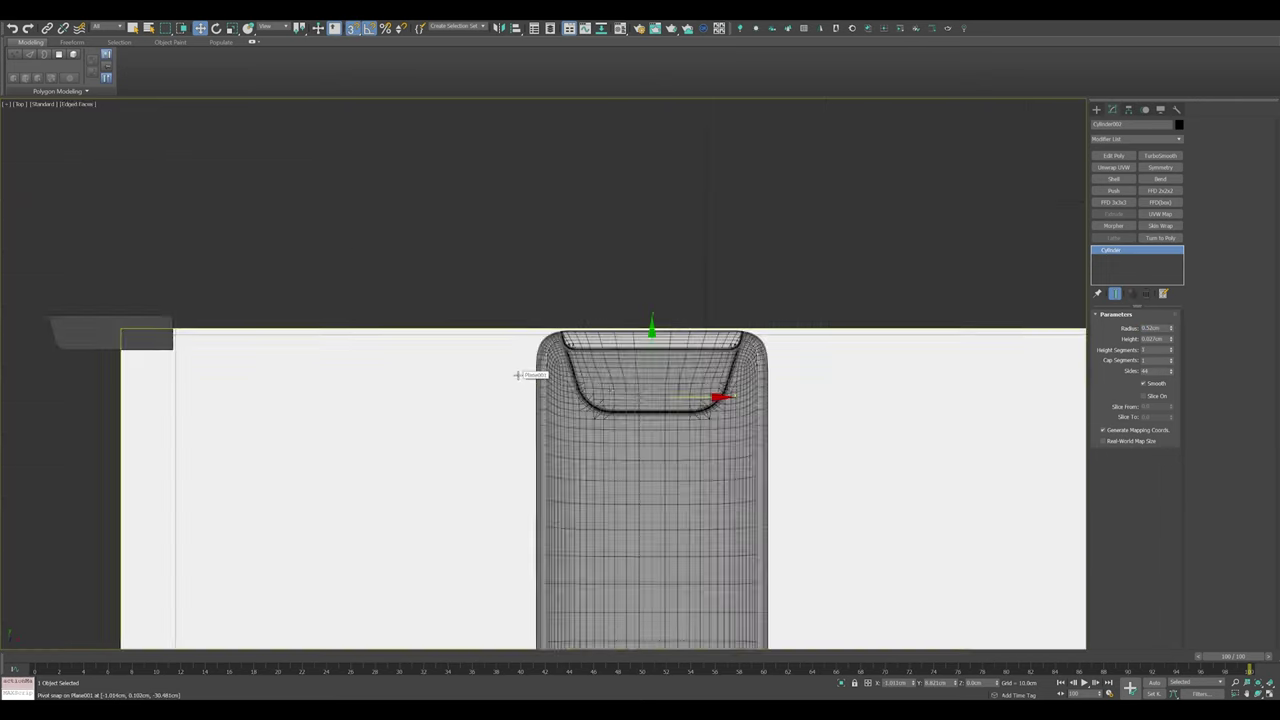
{"action": "scroll", "coordinate": [642, 445], "scroll_direction": "up", "scroll_amount": 4}
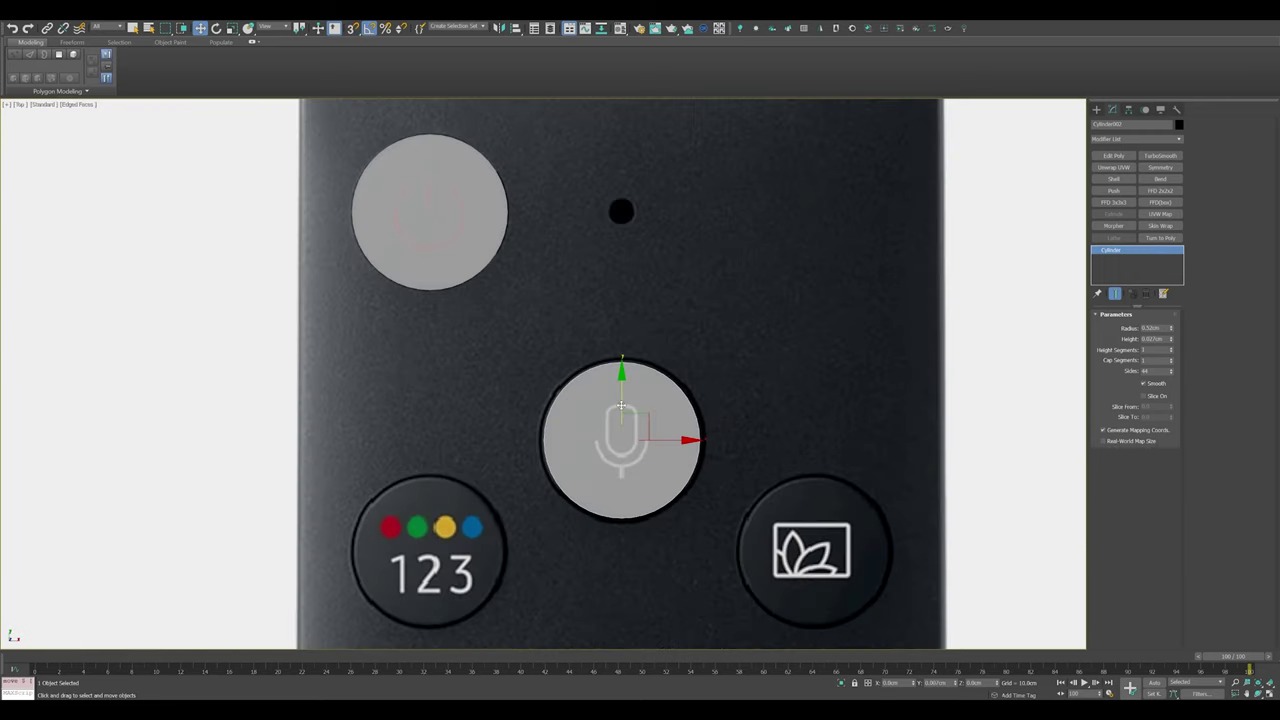
{"action": "scroll", "coordinate": [624, 411], "scroll_direction": "down", "scroll_amount": 2}
{"action": "left_click_drag", "start_coordinate": [624, 411], "coordinate": [586, 447]}
Place cloned cylinders over the Home and Back buttons.
{"action": "scroll", "coordinate": [624, 411], "scroll_direction": "up", "scroll_amount": 3}
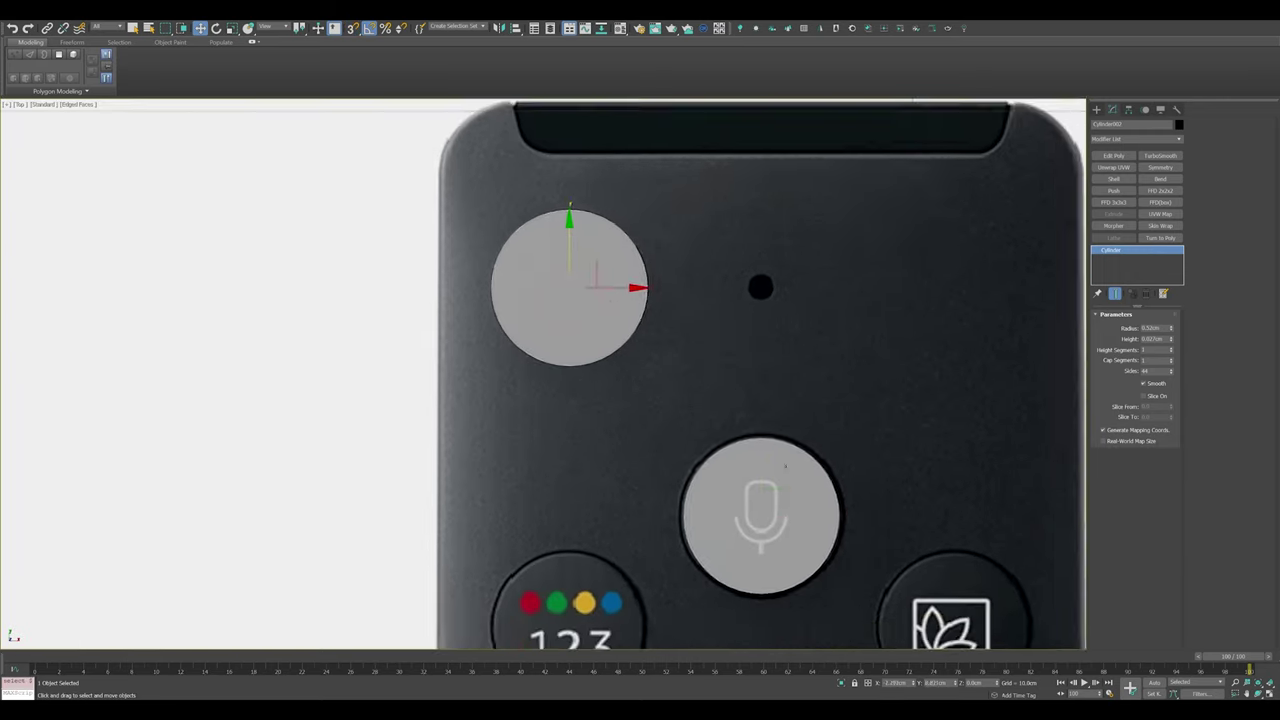
{"action": "scroll", "coordinate": [586, 447], "scroll_direction": "down", "scroll_amount": 2}
{"action": "scroll", "coordinate": [586, 447], "scroll_direction": "down", "scroll_amount": 2}
{"action": "scroll", "coordinate": [598, 408], "scroll_direction": "down", "scroll_amount": 5}
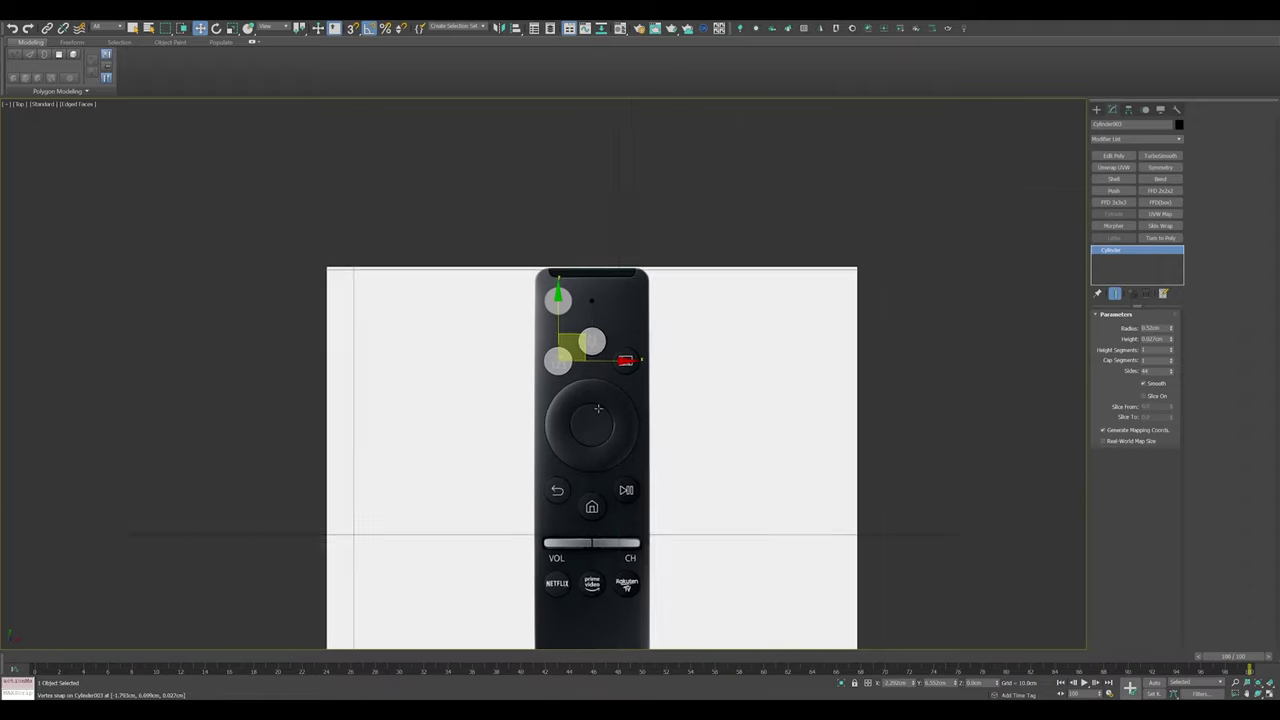
{"action": "left_click_drag", "start_coordinate": [604, 267], "coordinate": [604, 433]}
{"action": "scroll", "coordinate": [604, 433], "scroll_direction": "up", "scroll_amount": 4}
{"action": "scroll", "coordinate": [591, 457], "scroll_direction": "up", "scroll_amount": 1}
{"action": "scroll", "coordinate": [450, 500], "scroll_direction": "down", "scroll_amount": 1}
{"action": "left_click_drag", "start_coordinate": [425, 590], "coordinate": [423, 428]}
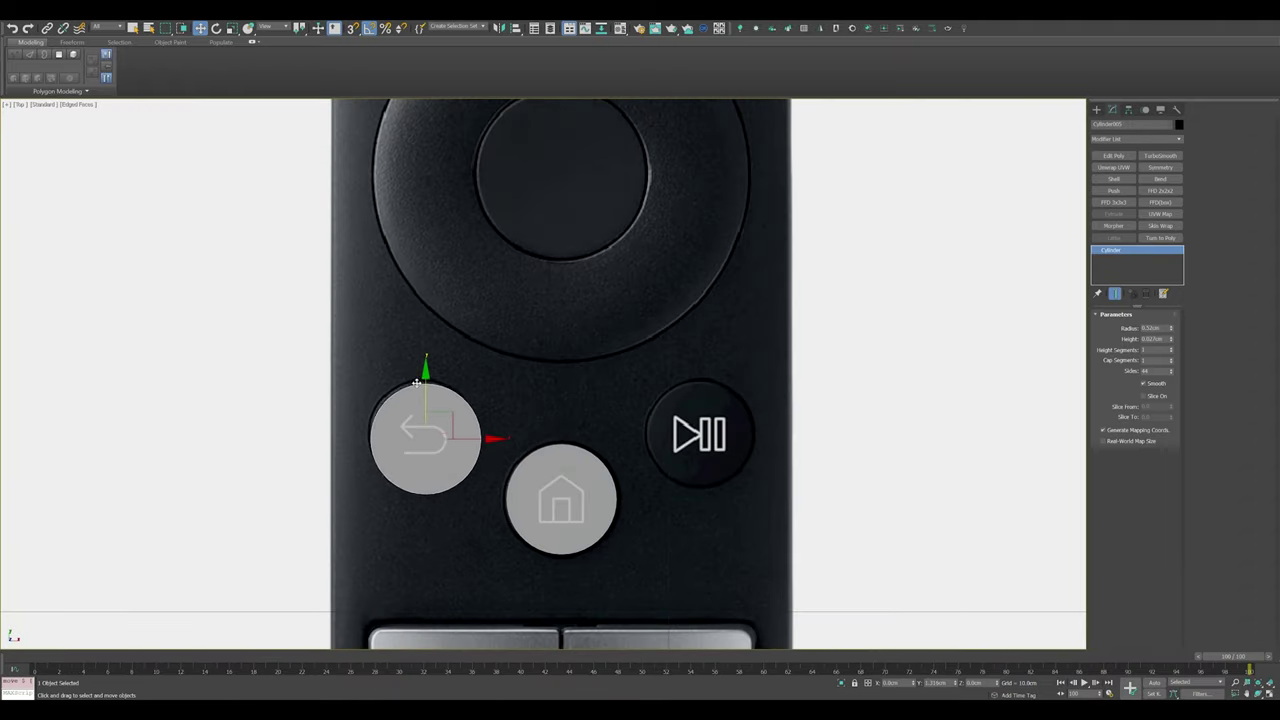
{"action": "scroll", "coordinate": [506, 385], "scroll_direction": "down", "scroll_amount": 2}
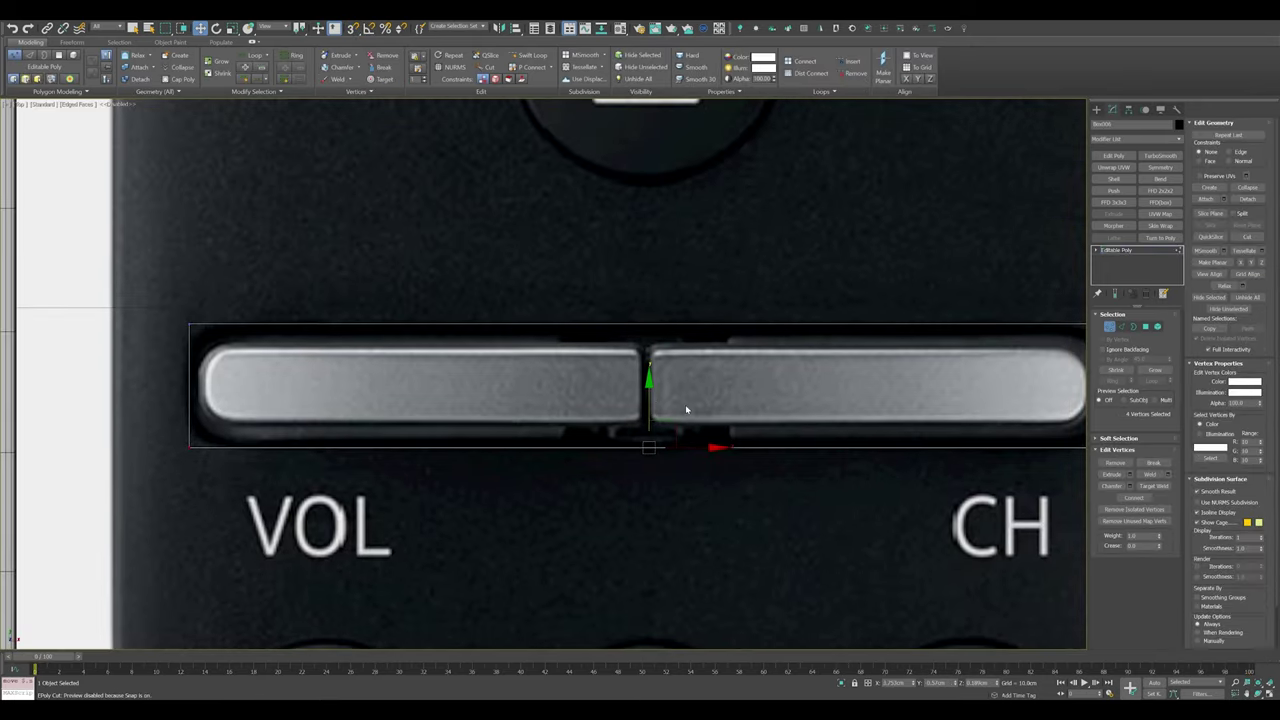
Zoom the Top view around the power button to place a small cylinder beside it.
{"action": "scroll", "coordinate": [685, 404], "scroll_direction": "down", "scroll_amount": 3}
{"action": "scroll", "coordinate": [475, 435], "scroll_direction": "up", "scroll_amount": 4}
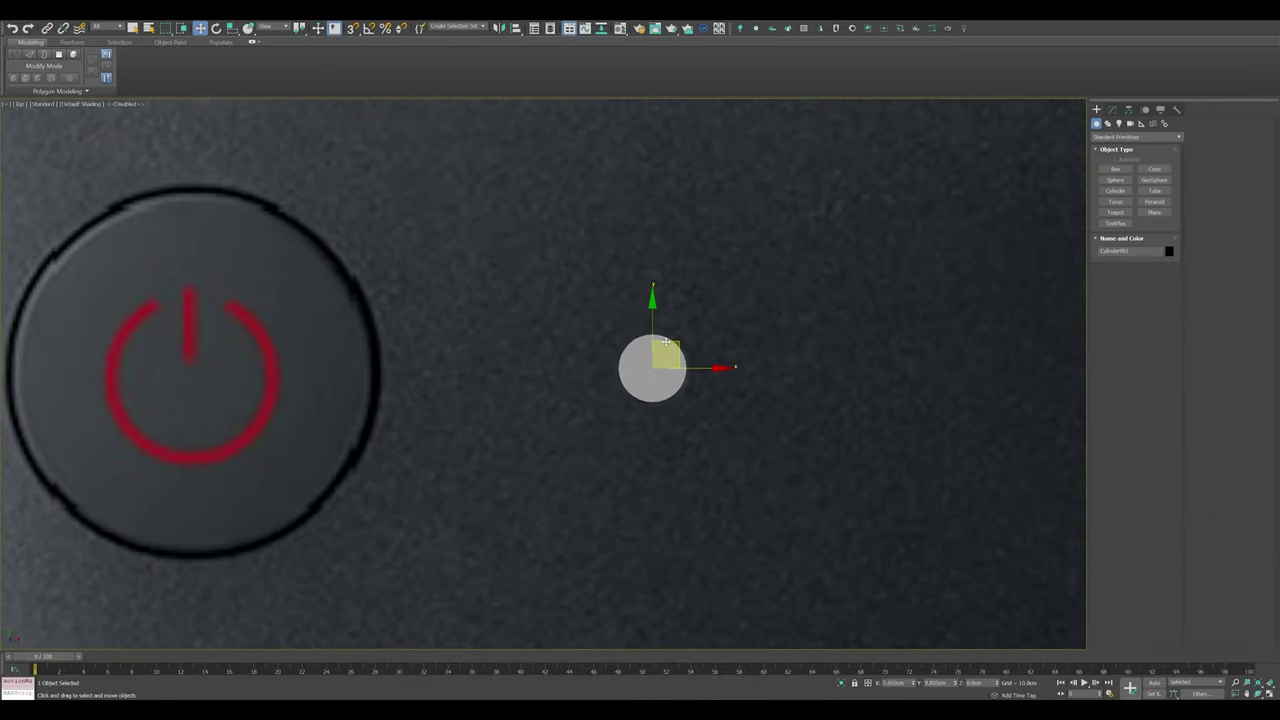
{"action": "scroll", "coordinate": [666, 342], "scroll_direction": "up", "scroll_amount": 3}
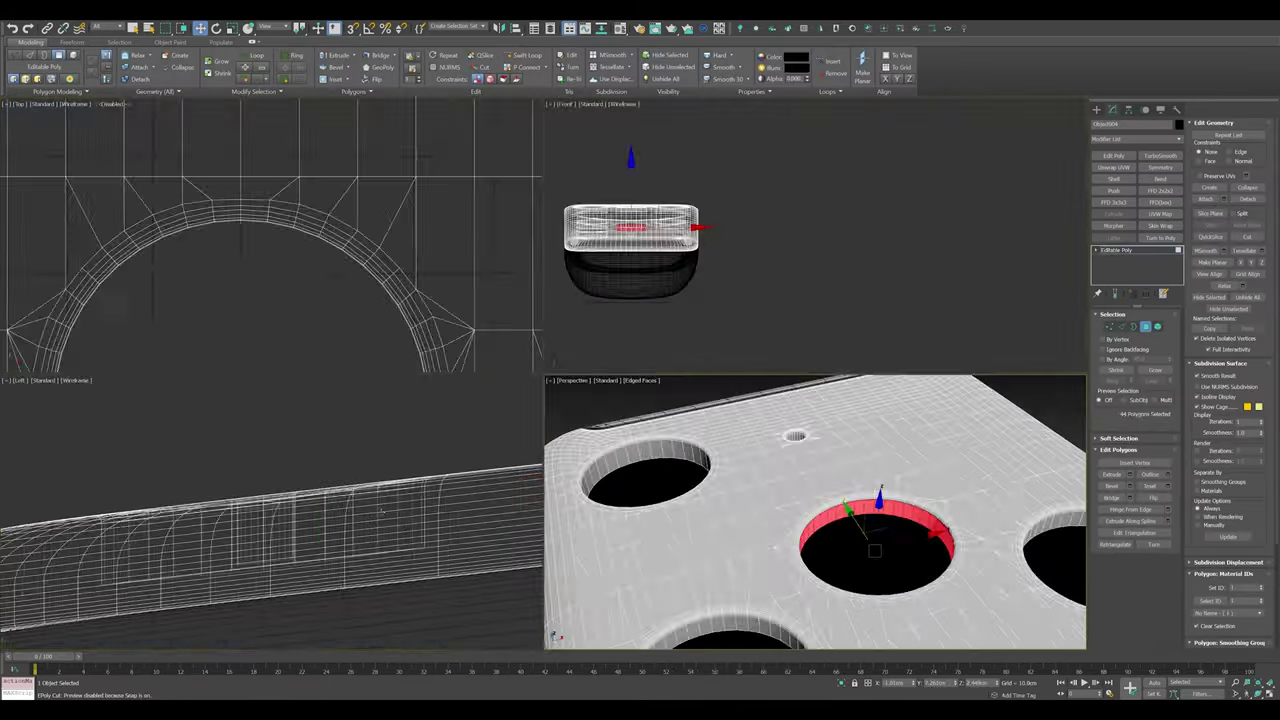
Copy the hole rim polygons into a separate button object and reposition its pivot only.
{"action": "left_click", "coordinate": [680, 356]}
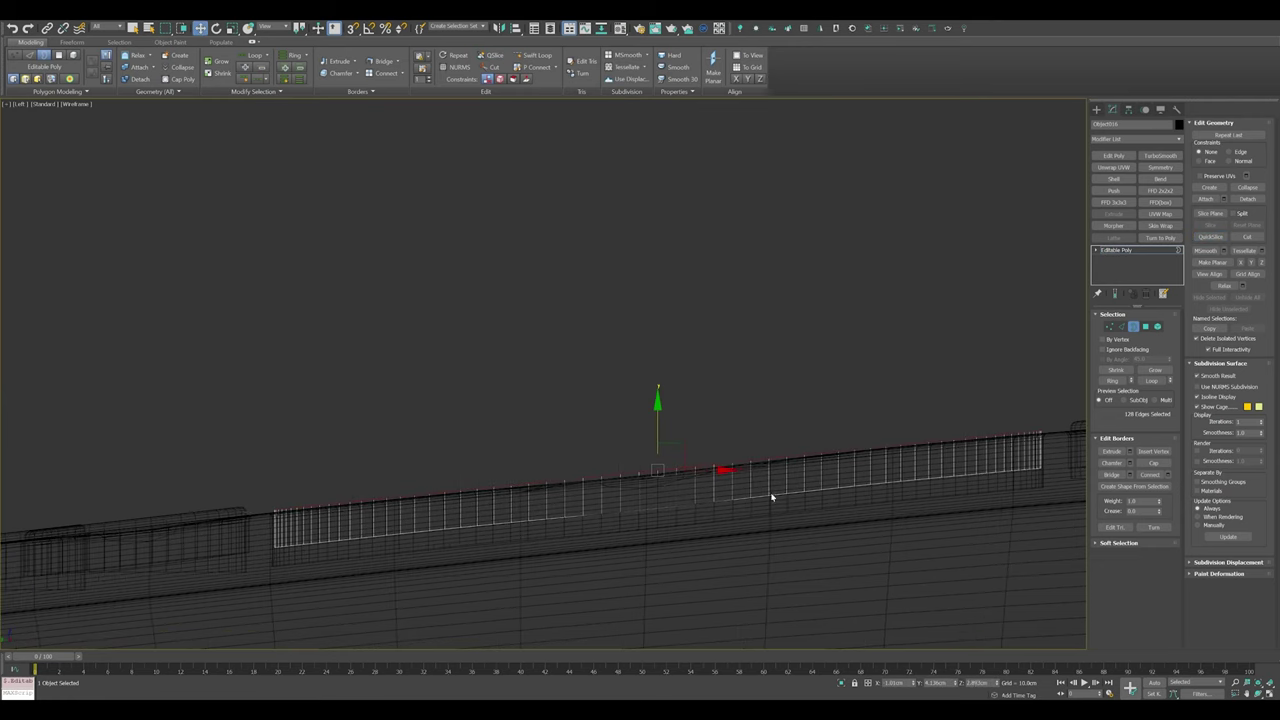
{"action": "left_click", "coordinate": [1128, 109]}
{"action": "left_click", "coordinate": [1135, 175]}
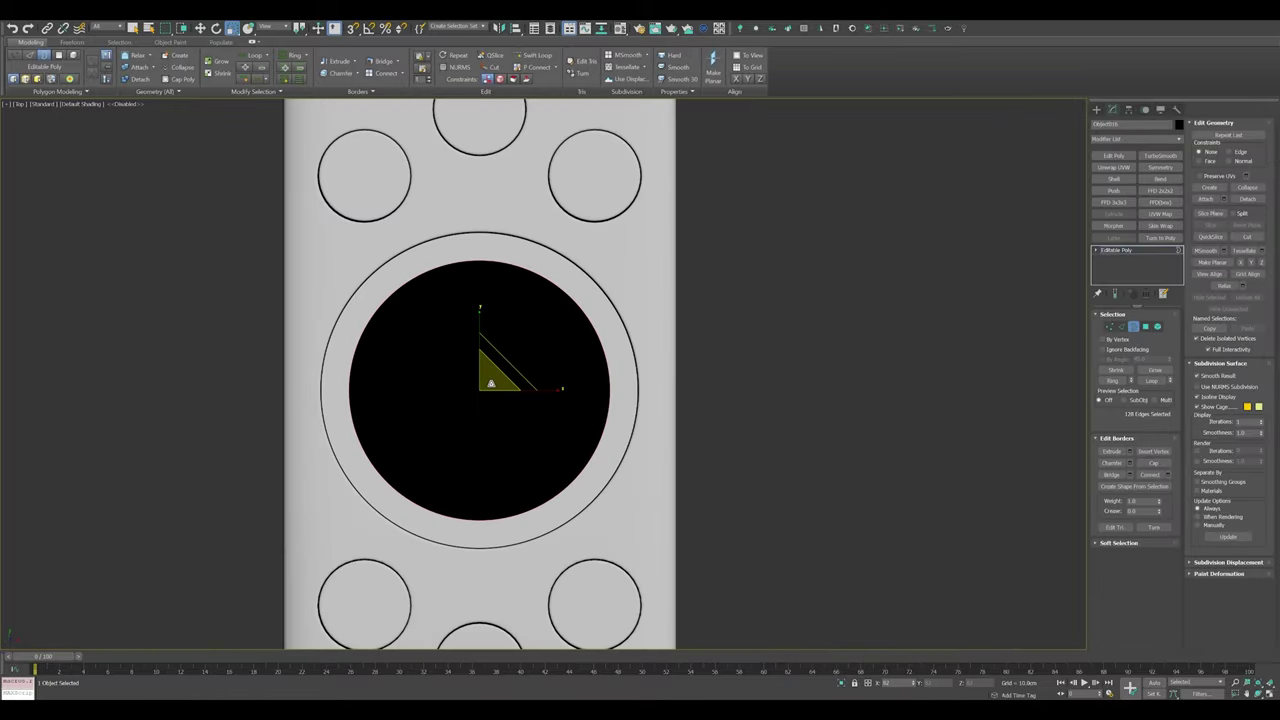
{"action": "scroll", "coordinate": [480, 390], "scroll_direction": "down", "scroll_amount": 2}
{"action": "right_click", "coordinate": [795, 307]}
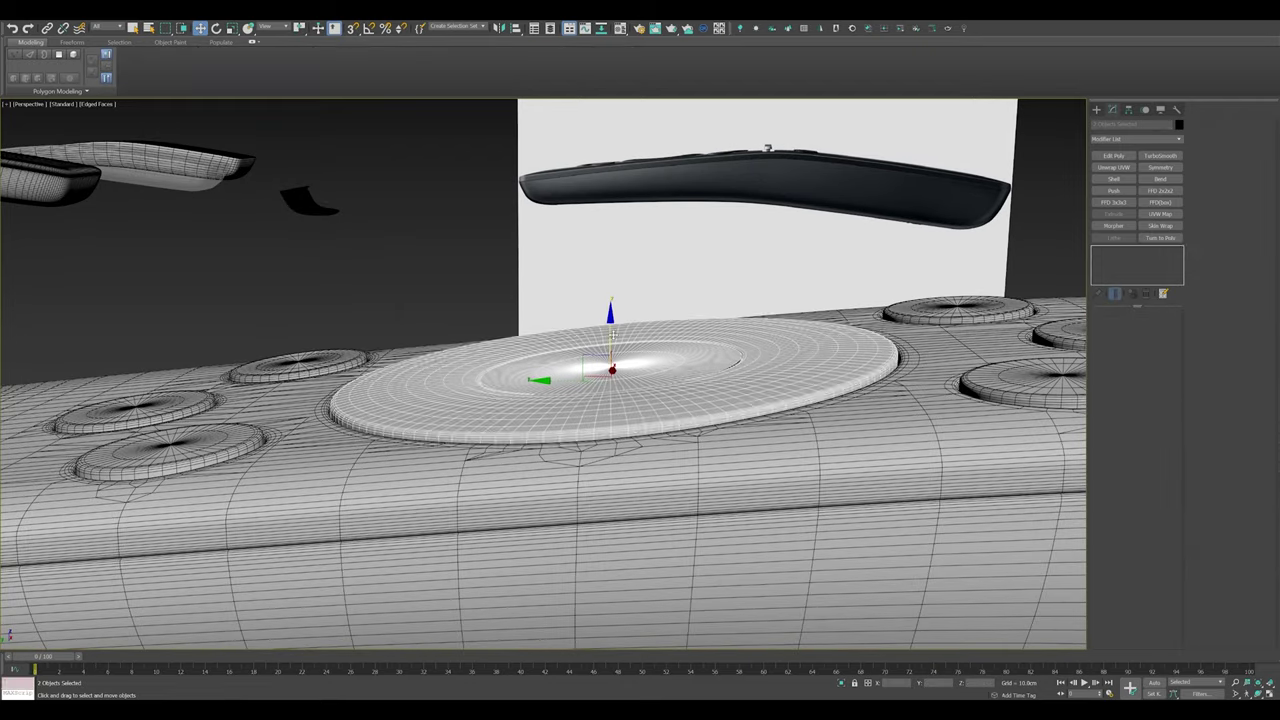
Finish shaping the VOL/CH rocker's edges and return to whole-object level.
{"action": "scroll", "coordinate": [643, 386], "scroll_direction": "up", "scroll_amount": 2}
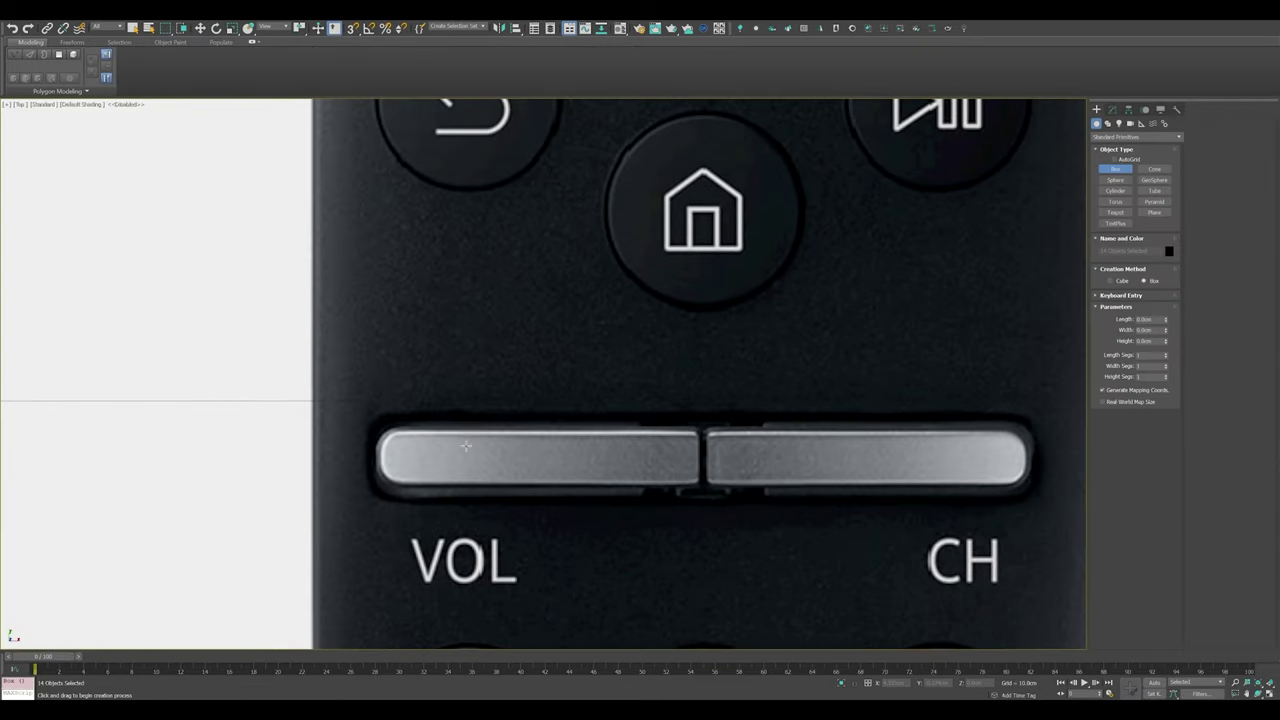
{"action": "scroll", "coordinate": [433, 445], "scroll_direction": "up", "scroll_amount": 2}
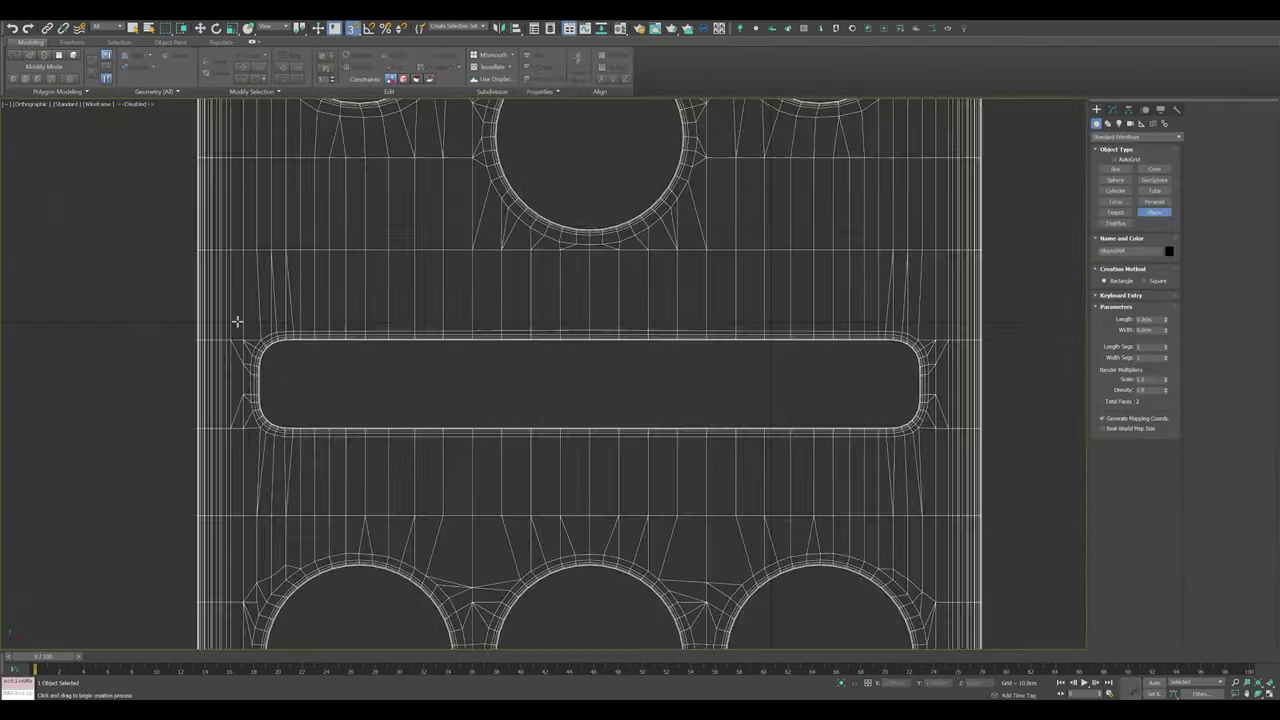
{"action": "key", "text": "2"}
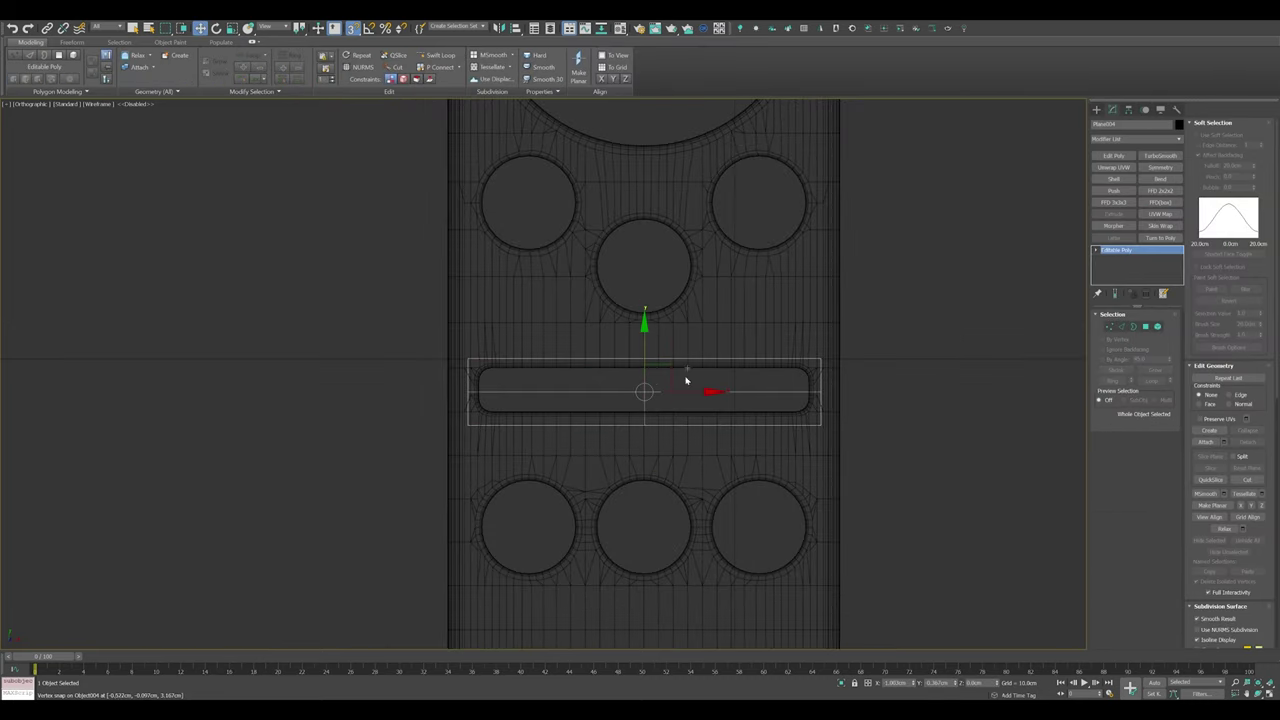
{"action": "scroll", "coordinate": [495, 382], "scroll_direction": "up", "scroll_amount": 2}
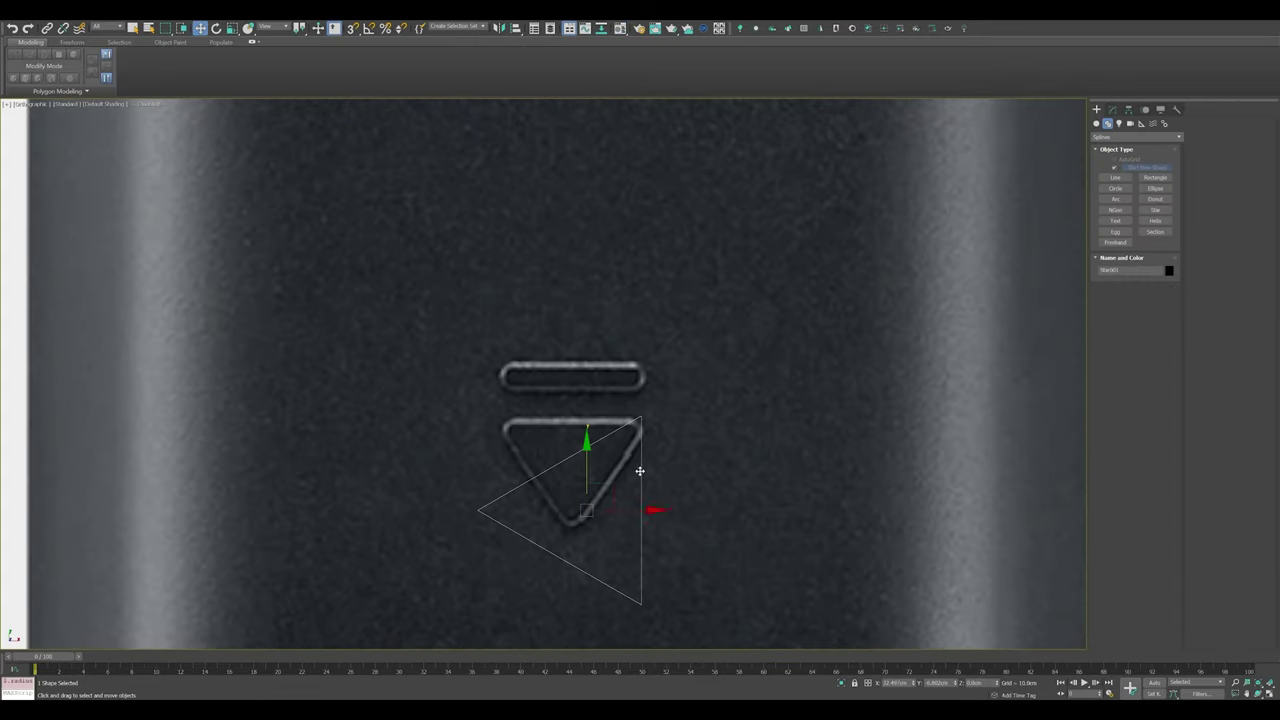
Convert the triangle traced over the channel arrow into an Editable Spline.
{"action": "right_click", "coordinate": [640, 471]}
{"action": "left_click", "coordinate": [685, 494]}
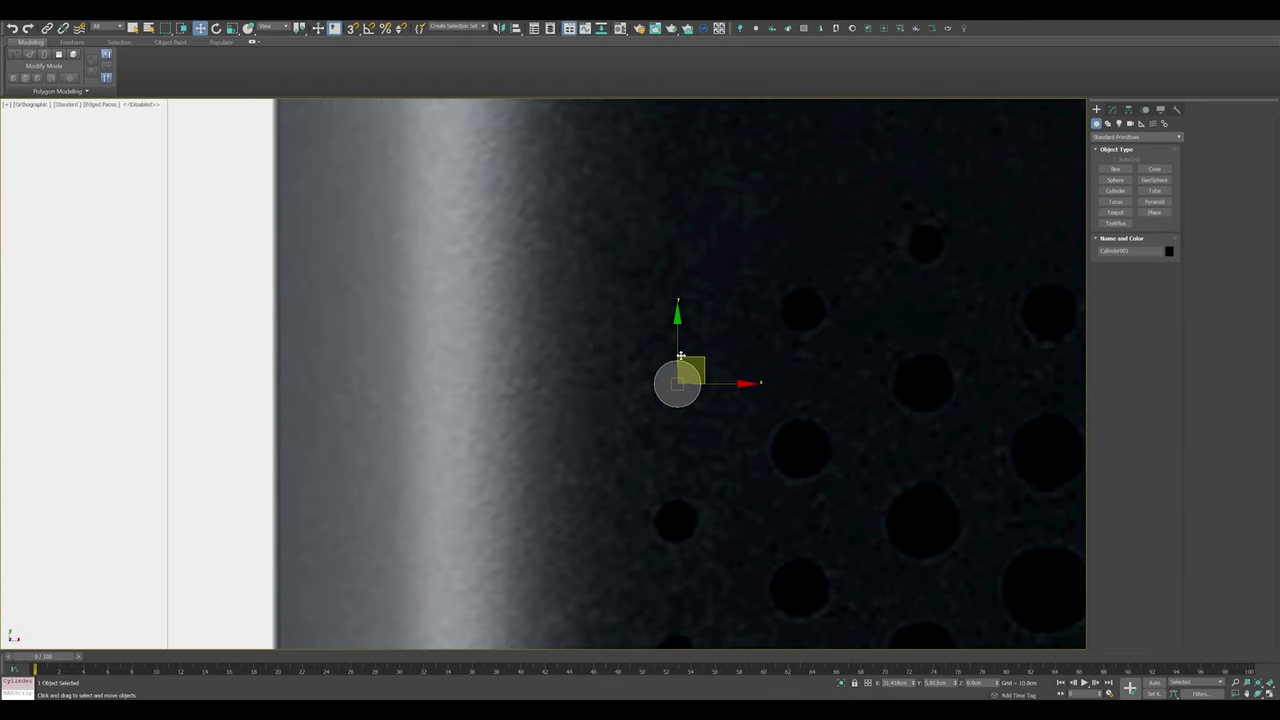
Pan across the speaker-hole pattern, then hide everything except the remote body.
{"action": "middle_click_drag", "start_coordinate": [690, 370], "coordinate": [661, 291]}
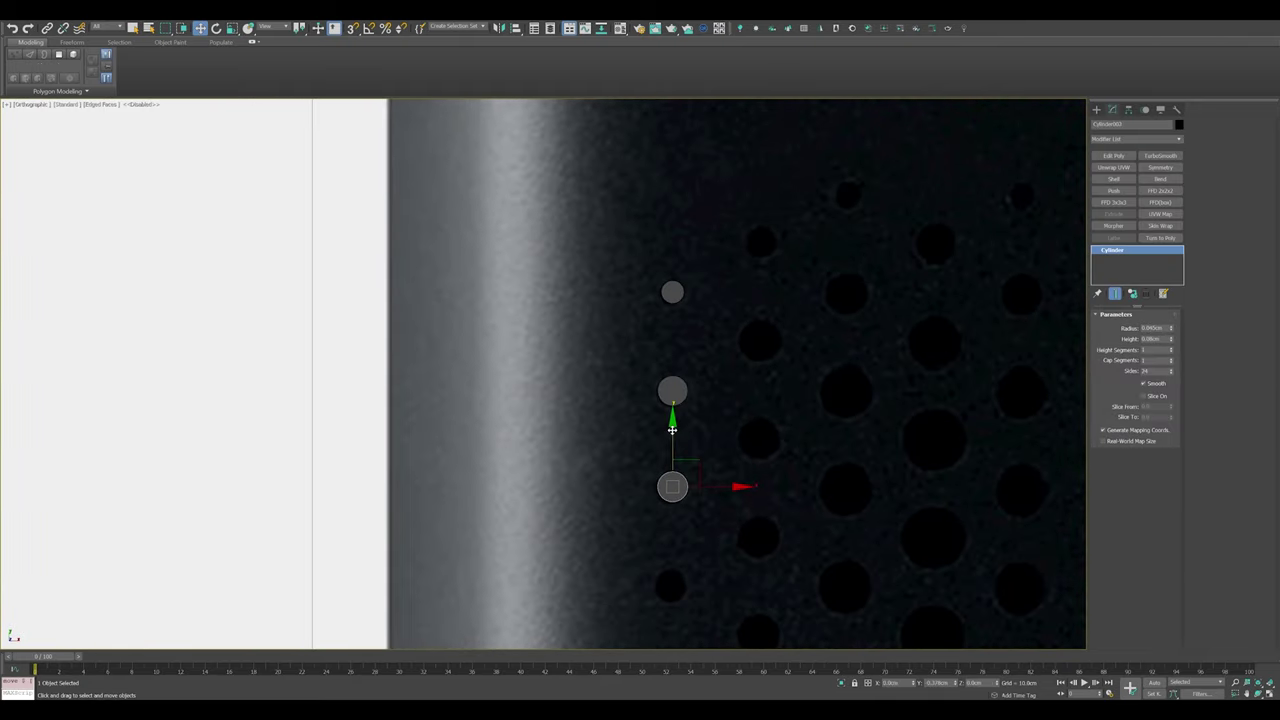
{"action": "scroll", "coordinate": [694, 413], "scroll_direction": "down", "scroll_amount": 5}
{"action": "scroll", "coordinate": [694, 413], "scroll_direction": "up", "scroll_amount": 2}
{"action": "scroll", "coordinate": [694, 413], "scroll_direction": "up", "scroll_amount": 2}
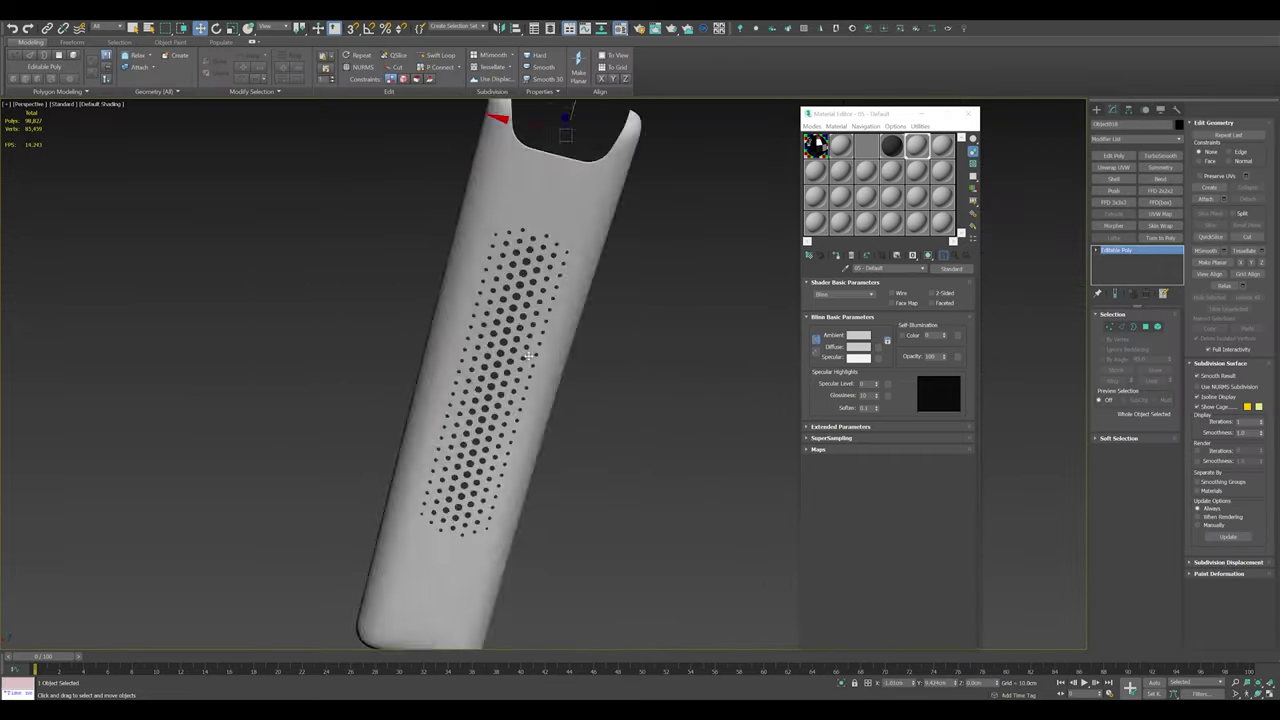
{"action": "right_click", "coordinate": [705, 295]}
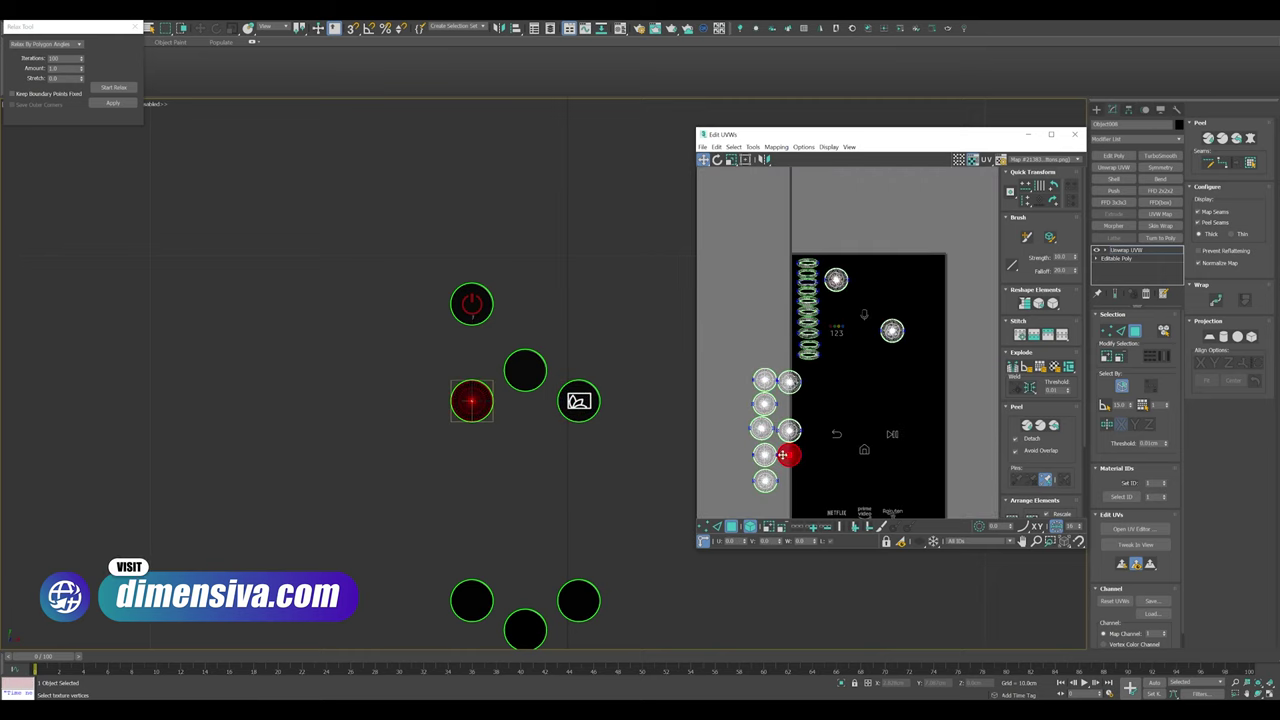
Select the Netflix button's UV circle to place its logo.
{"action": "scroll", "coordinate": [846, 333], "scroll_direction": "up", "scroll_amount": 5}
{"action": "scroll", "coordinate": [799, 353], "scroll_direction": "up", "scroll_amount": 3}
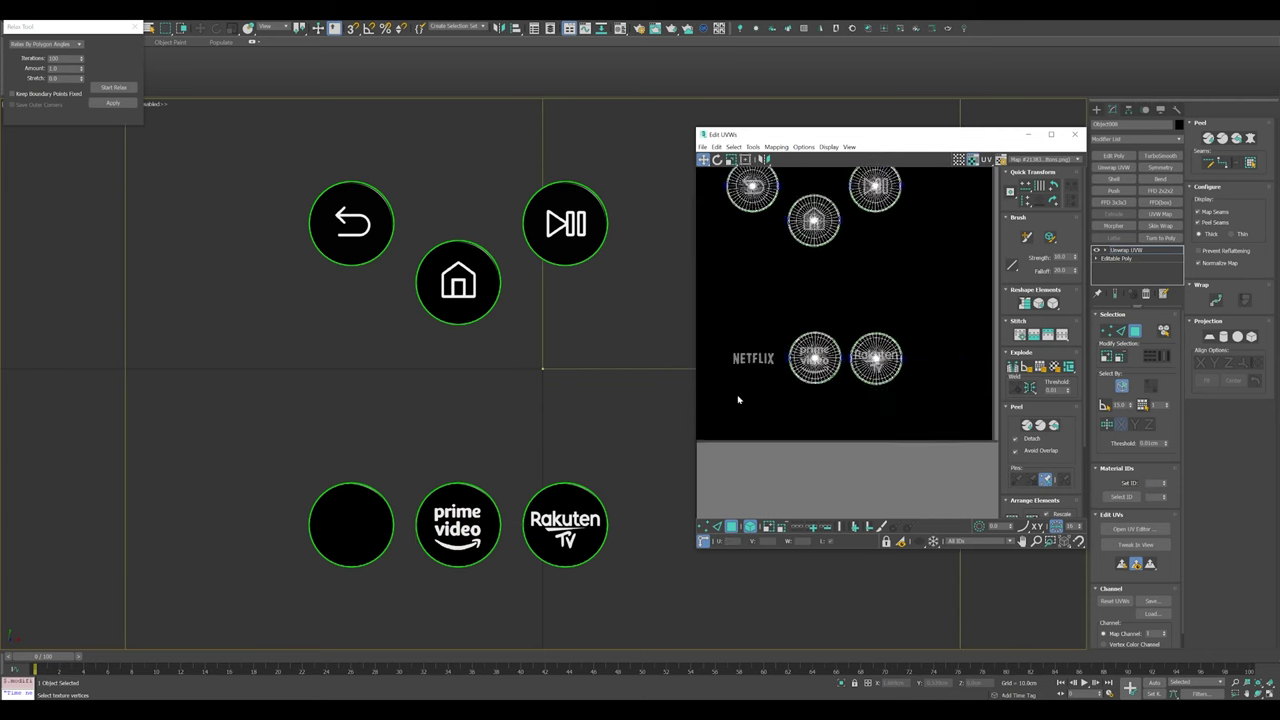
{"action": "left_click", "coordinate": [790, 342]}
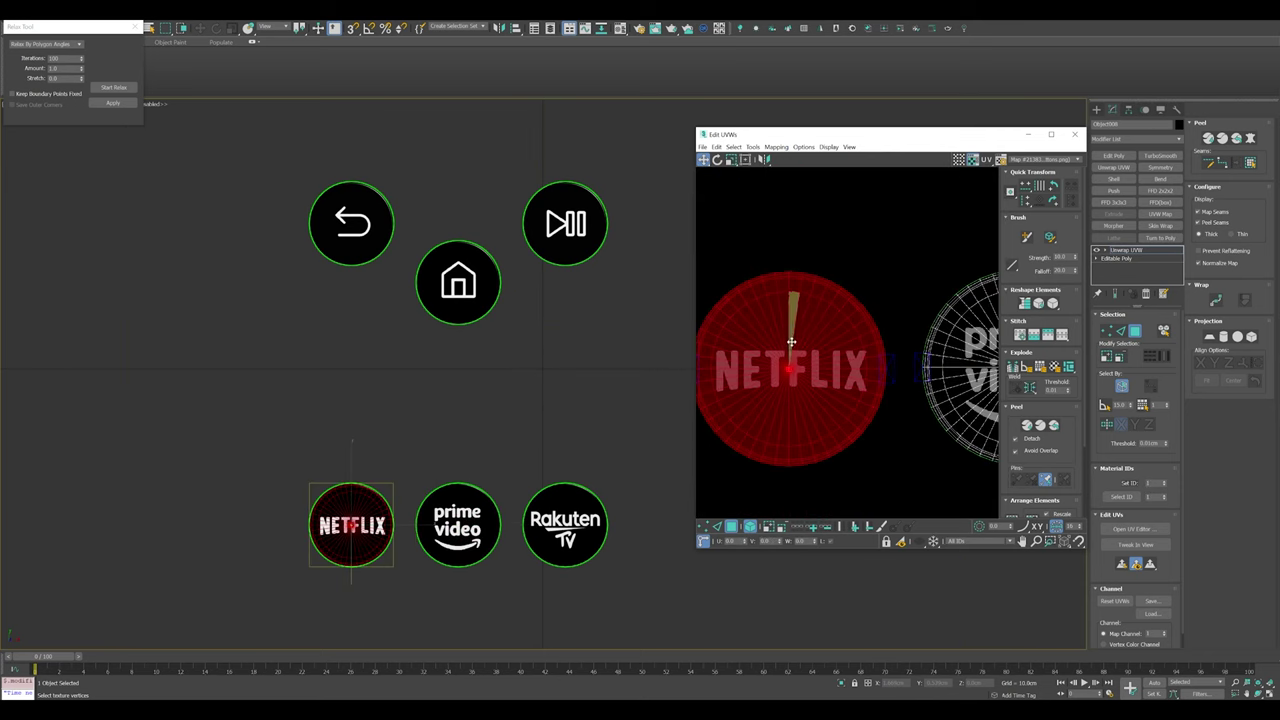